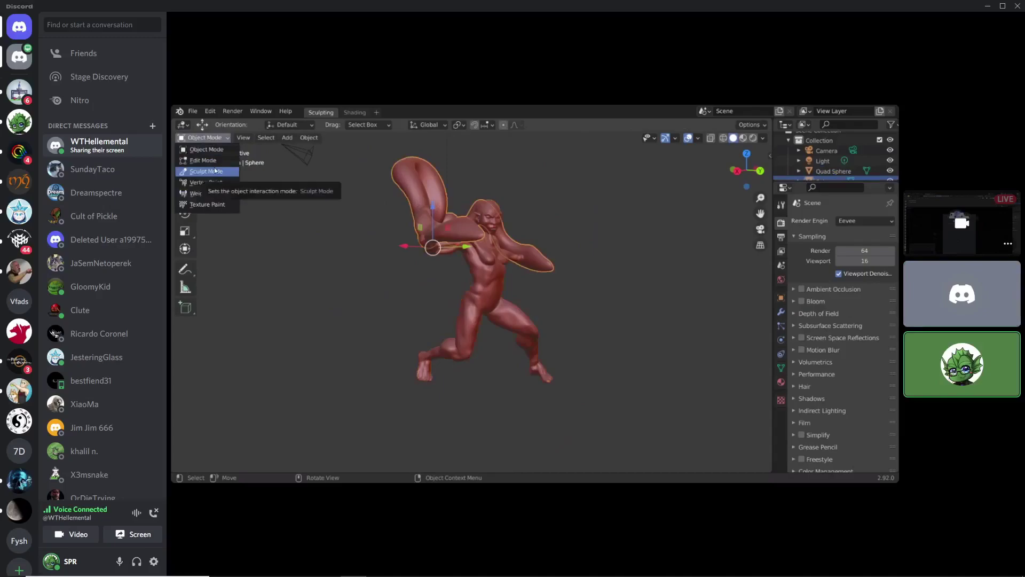
- Enter Sculpt Mode on the selected curved sphere mesh and make a short brush stroke on it
click(216, 171)
mouse_move(343, 222)
middle_down()
mouse_move(327, 248)
mouse_move(384, 253)
middle_up()
drag(443, 273, 441, 269)
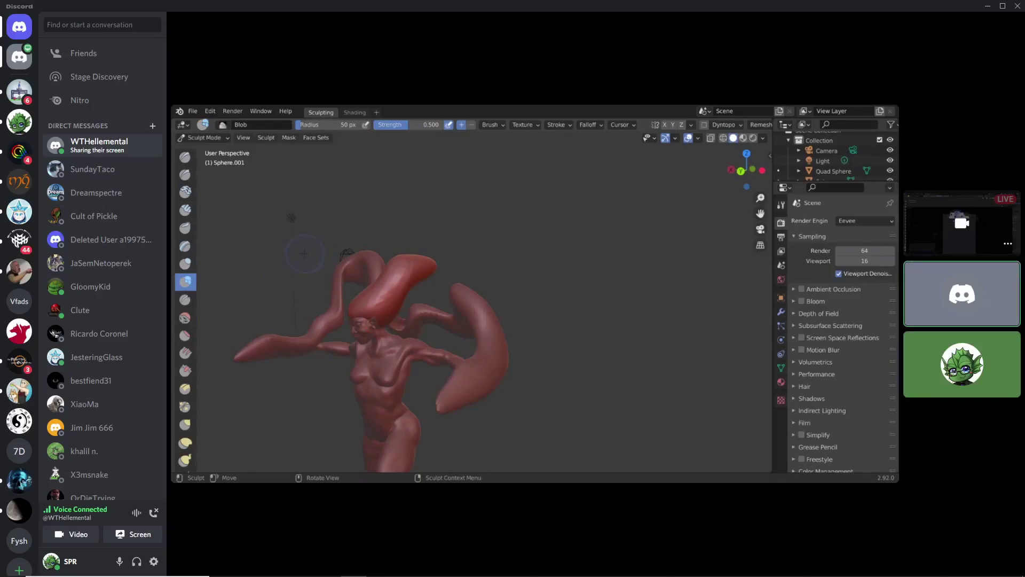
- Add a new brush texture for the Blob sculpting brush
middle_drag(304, 267, 350, 293)
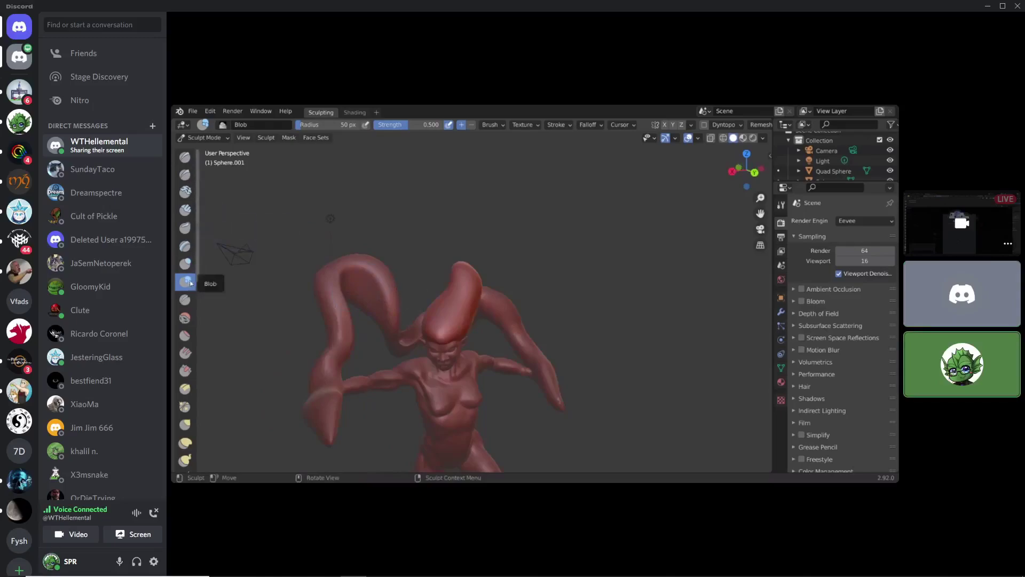
click(783, 401)
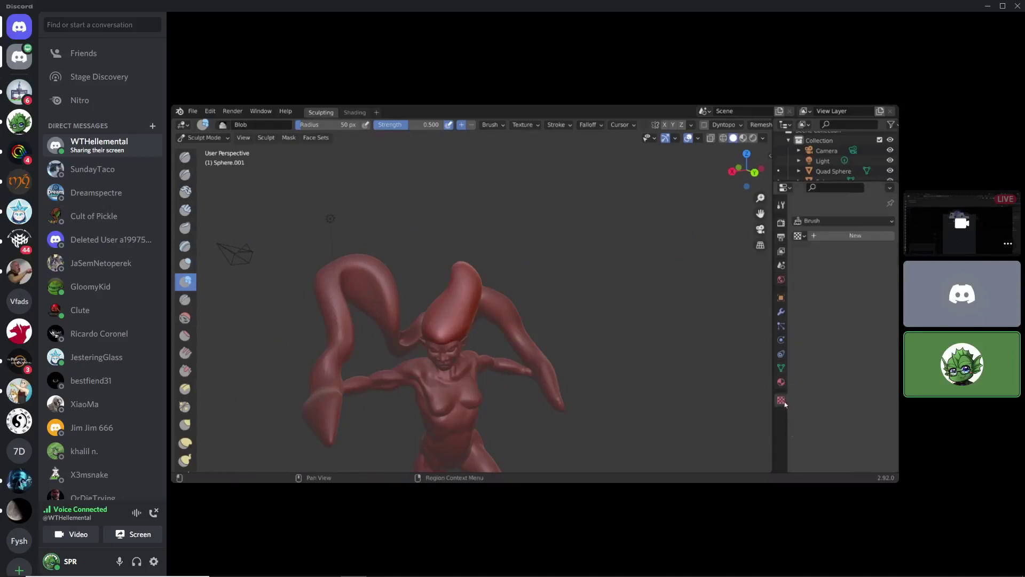
click(856, 236)
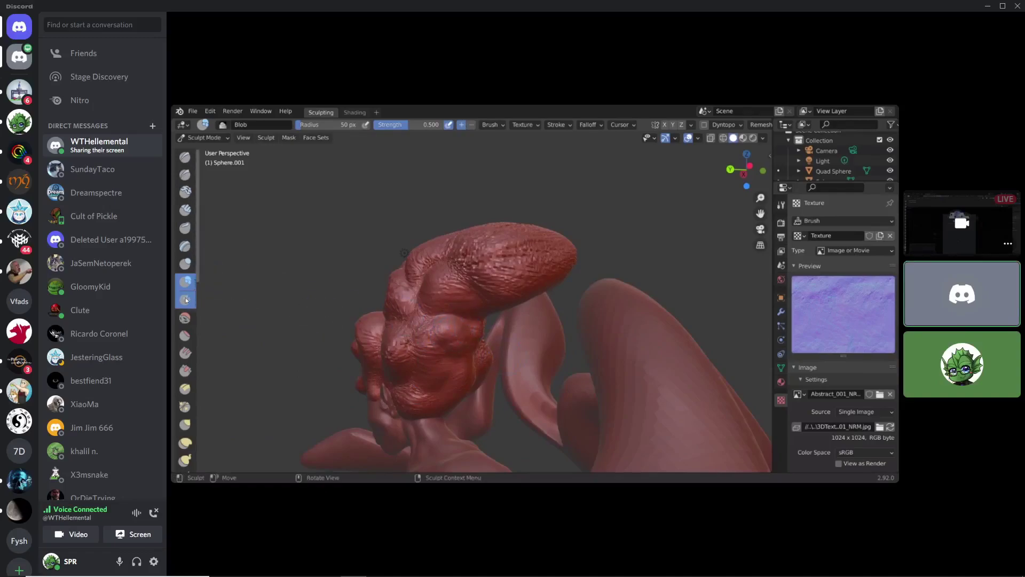
mouse_move(713, 574)
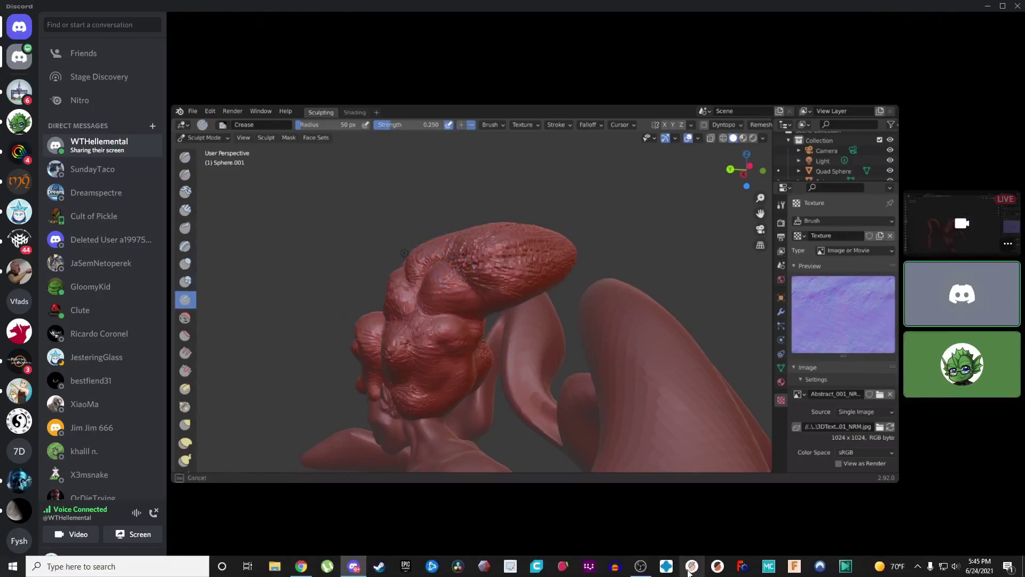
mouse_move(646, 575)
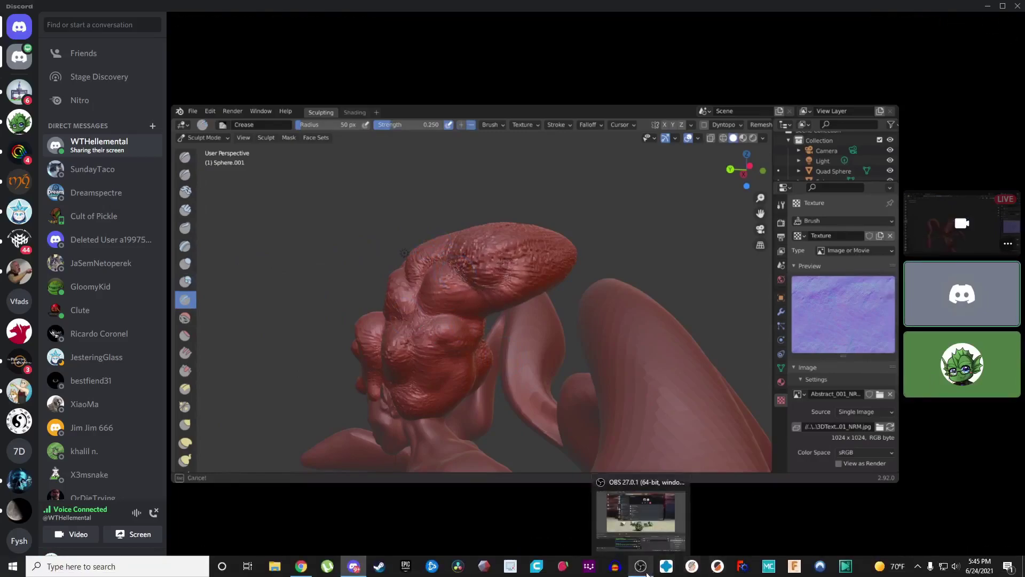
mouse_move(636, 483)
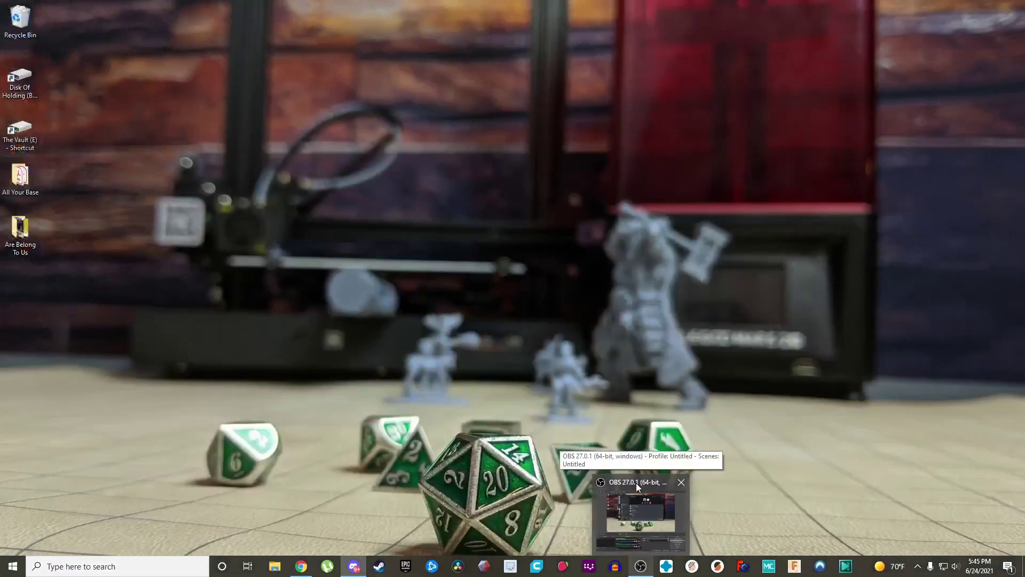
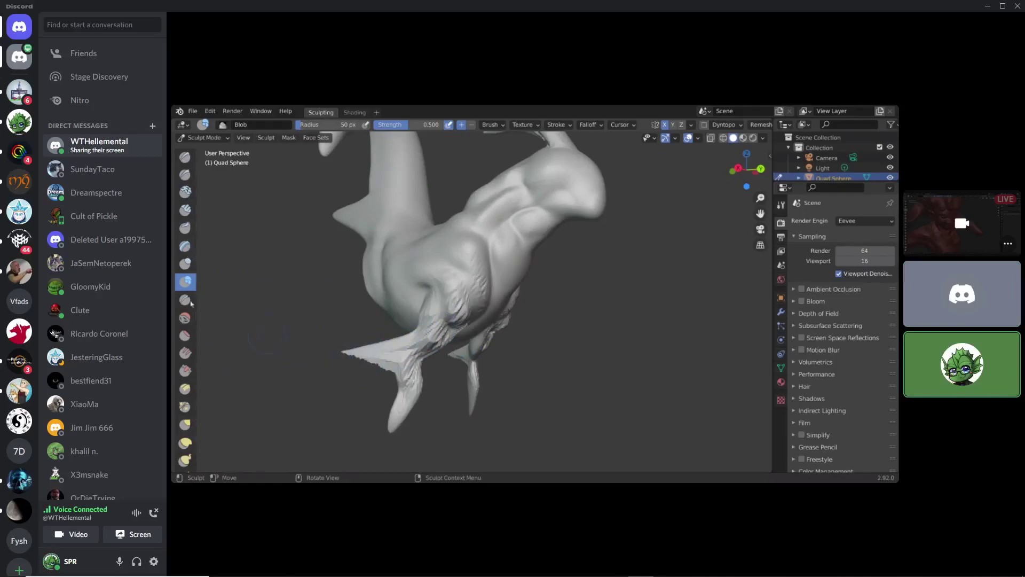
- Thicken the creature's front flipper with a stroke of the Inflate/Deflate brush
click(185, 264)
scroll(381, 344, down, 3)
drag(418, 331, 441, 334)
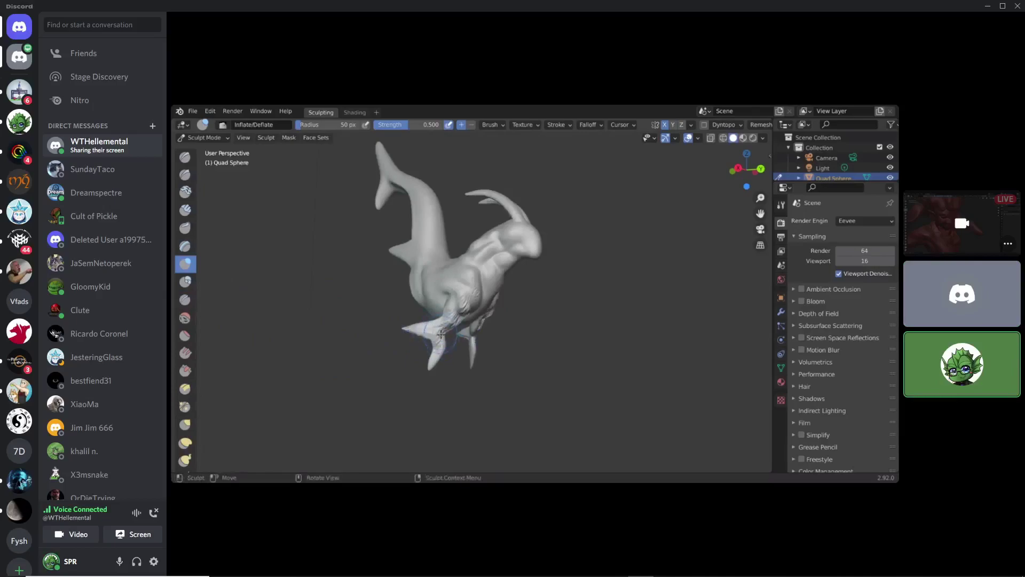
mouse_move(444, 331)
middle_down()
mouse_move(395, 335)
mouse_move(462, 301)
mouse_move(422, 283)
mouse_move(336, 168)
middle_up()
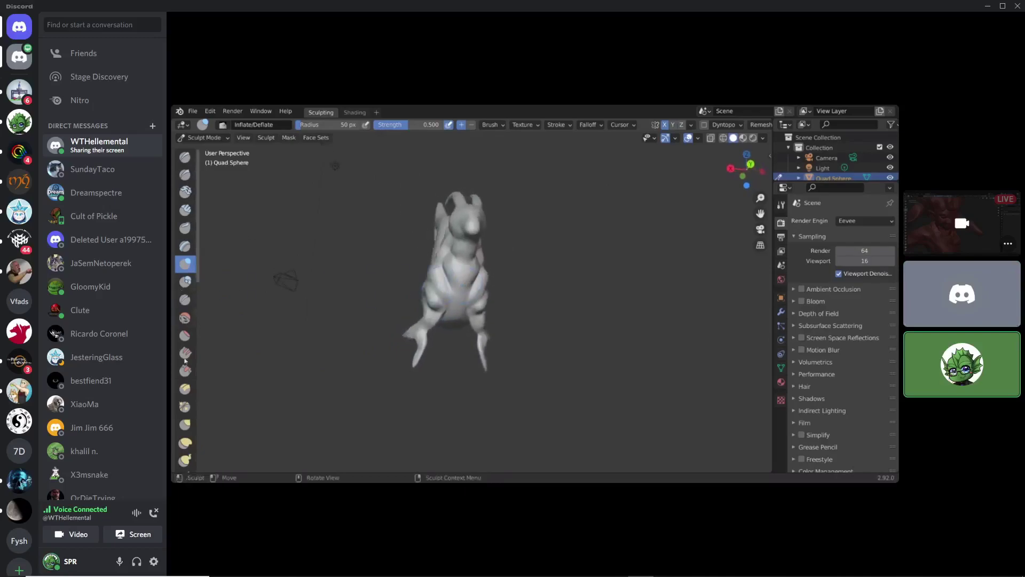
- Reshape the creature's belly, chest and shoulder with several Elastic Deform strokes
click(186, 442)
scroll(430, 312, up, 3)
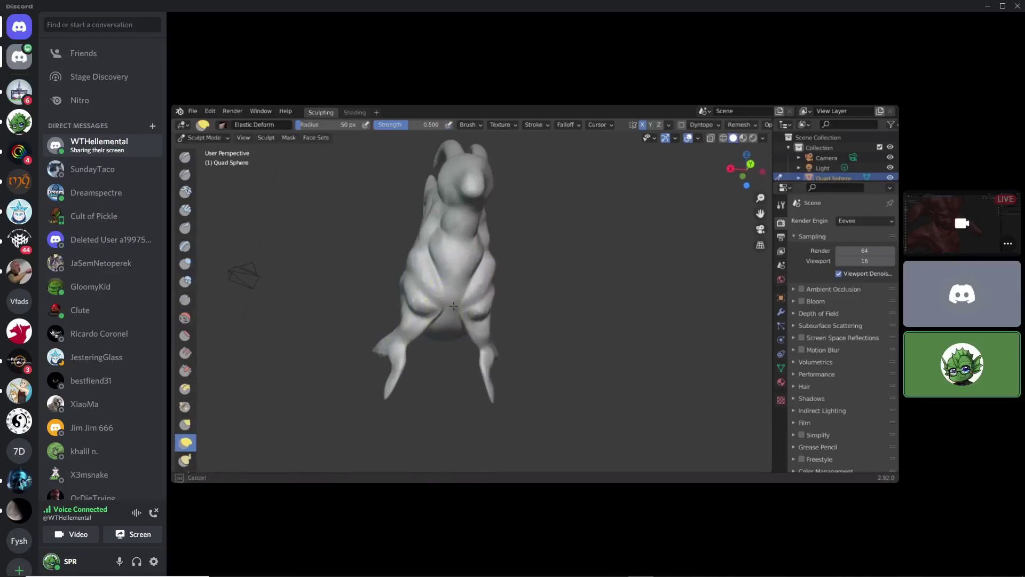
drag(443, 306, 449, 281)
mouse_move(449, 281)
middle_down()
mouse_move(480, 298)
mouse_move(450, 320)
mouse_move(459, 312)
mouse_move(441, 314)
middle_up()
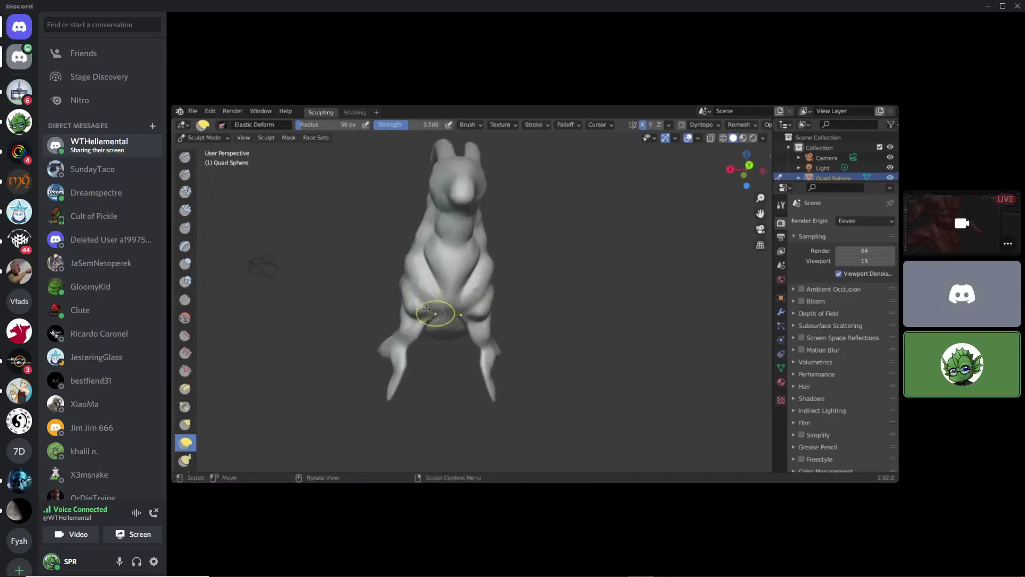
middle_drag(423, 302, 438, 331)
mouse_move(454, 259)
mouse_down()
mouse_move(459, 266)
mouse_move(445, 269)
mouse_up()
middle_drag(449, 267, 465, 264)
drag(461, 261, 456, 260)
mouse_move(451, 250)
middle_down()
mouse_move(372, 283)
mouse_move(413, 274)
mouse_move(427, 250)
middle_up()
mouse_move(423, 249)
mouse_down()
mouse_move(415, 238)
mouse_move(401, 255)
mouse_move(414, 287)
mouse_up()
- Reshape the throat with Elastic Deform and pull out a jaw-like protrusion beneath the head
middle_drag(413, 287, 447, 224)
drag(448, 223, 433, 227)
middle_drag(432, 227, 456, 227)
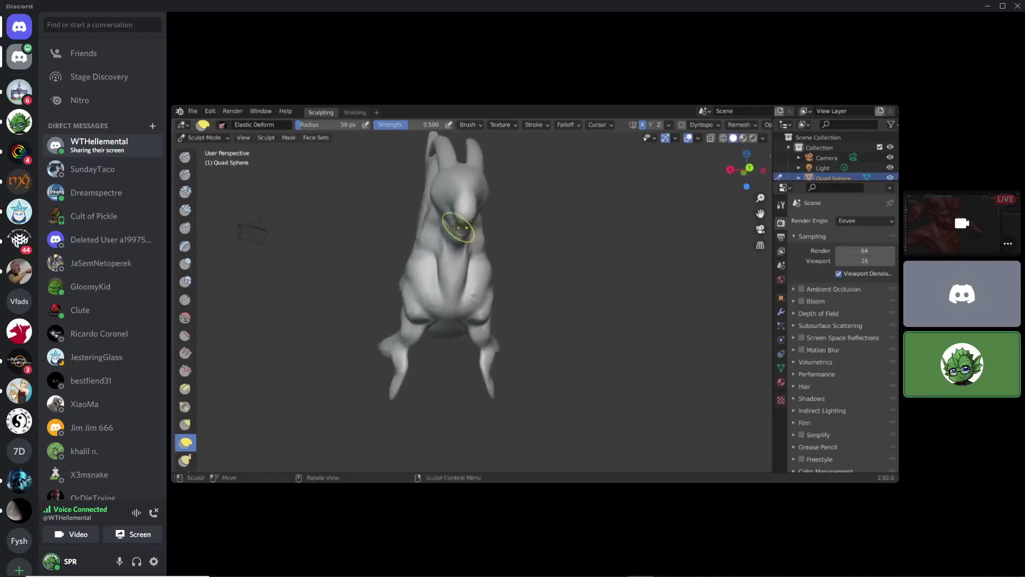
mouse_move(456, 227)
mouse_down()
mouse_move(448, 219)
mouse_move(538, 241)
mouse_move(533, 286)
mouse_up()
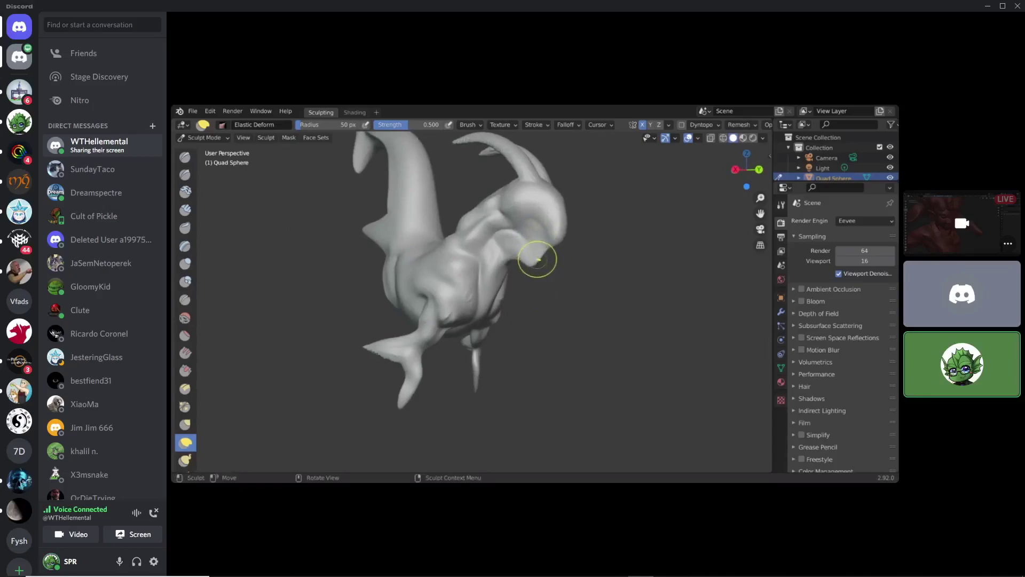
- Pull a pointed fin out of the inner side of the raised tail, towards the horns, with Elastic Deform
middle_drag(556, 267, 387, 277)
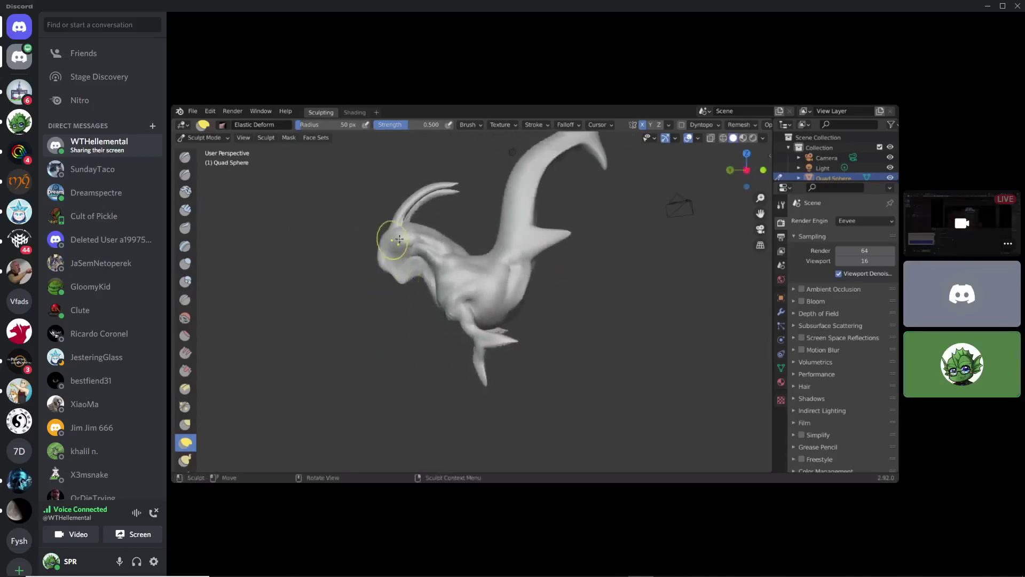
scroll(428, 236, up, 2)
middle_drag(427, 236, 481, 314)
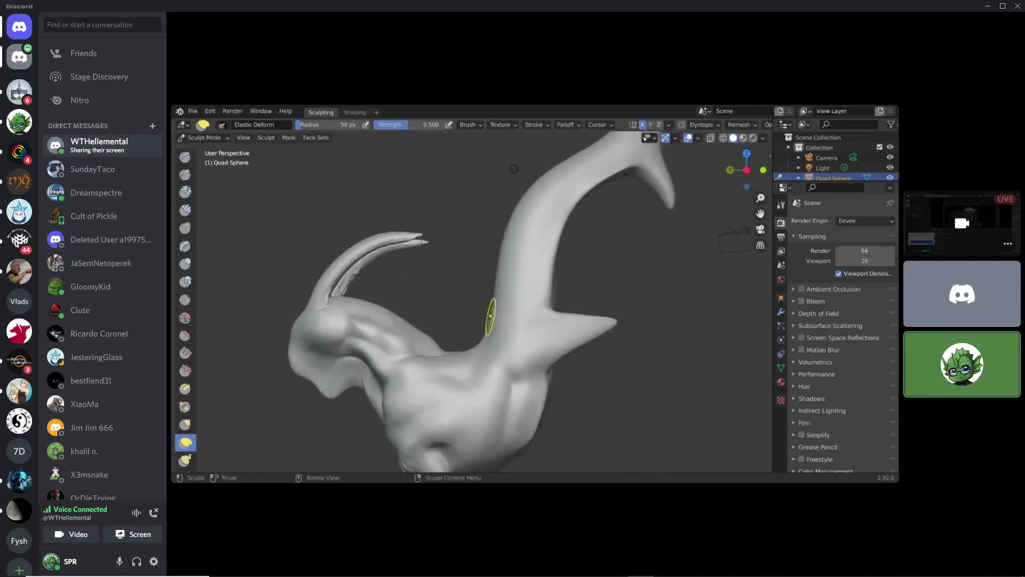
scroll(465, 268, down, 2)
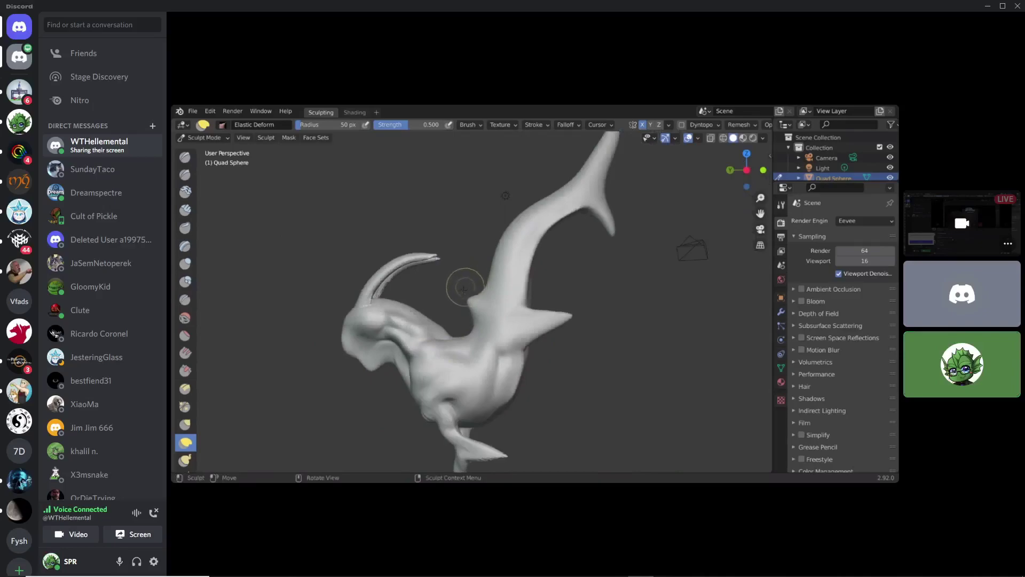
drag(466, 292, 456, 273)
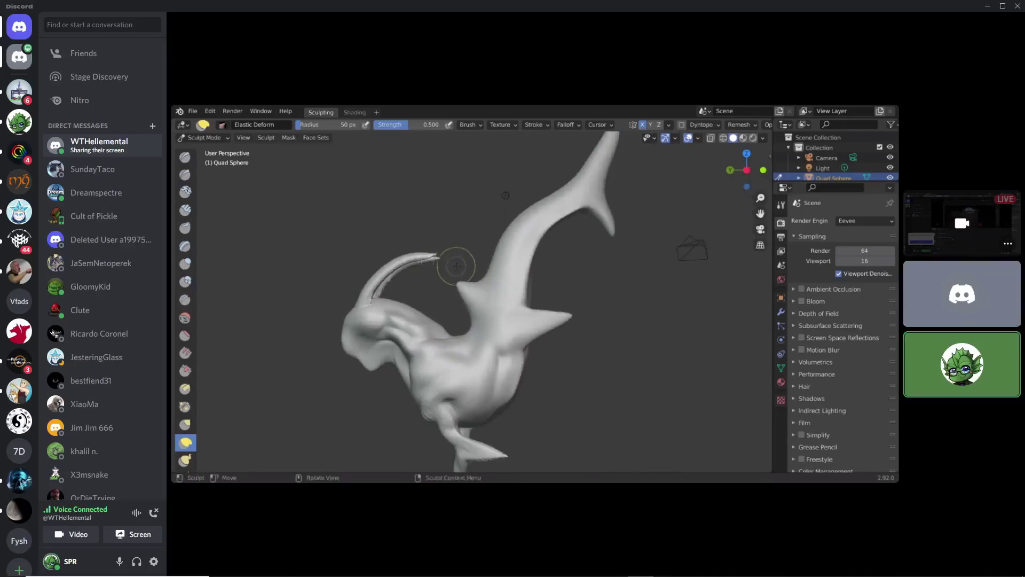
scroll(463, 271, down, 1)
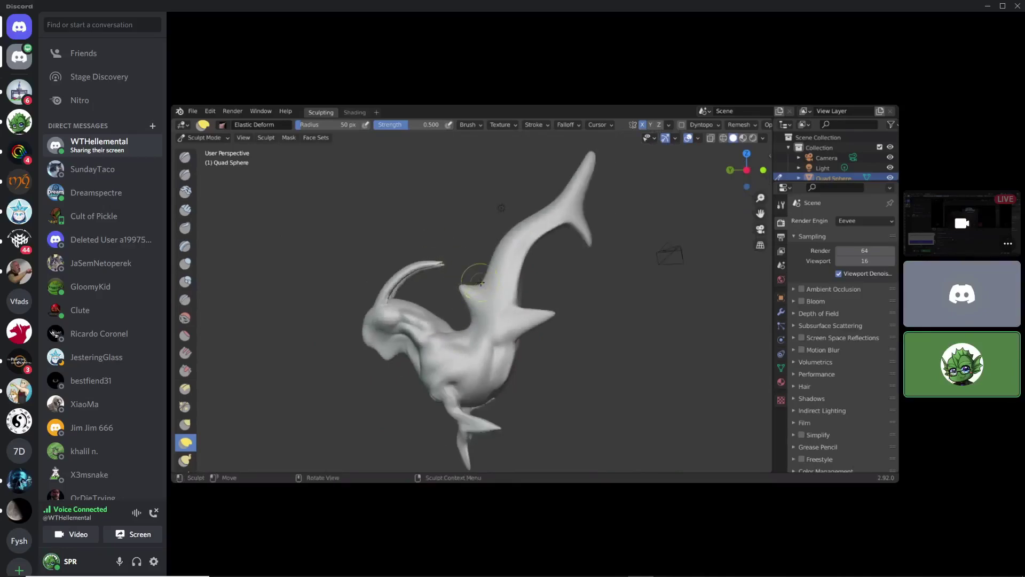
drag(458, 284, 449, 267)
middle_drag(465, 271, 455, 266)
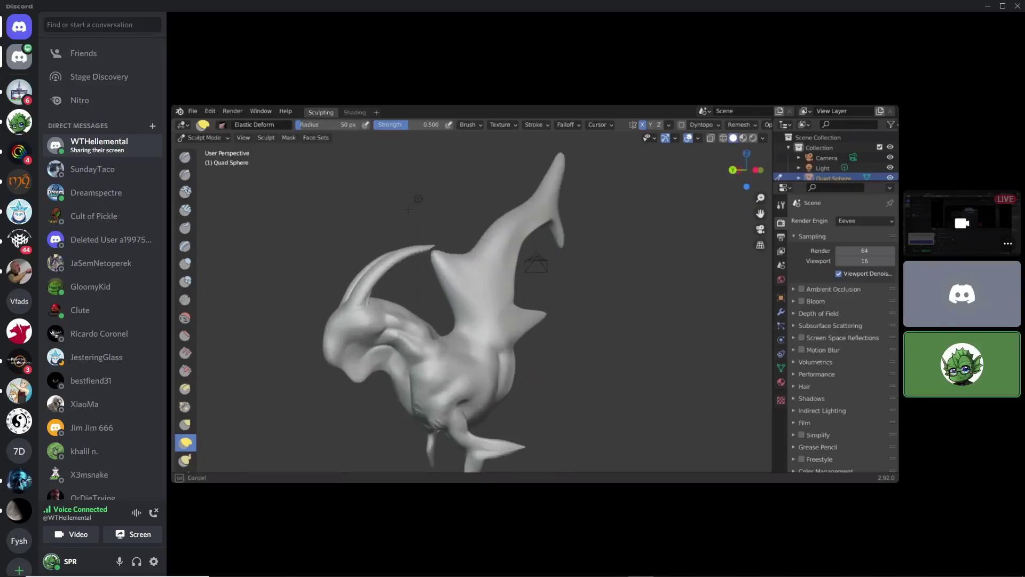
- Widen the new fin by pulling its upper edge up towards the tail and shaping its tip
middle_drag(419, 217, 461, 244)
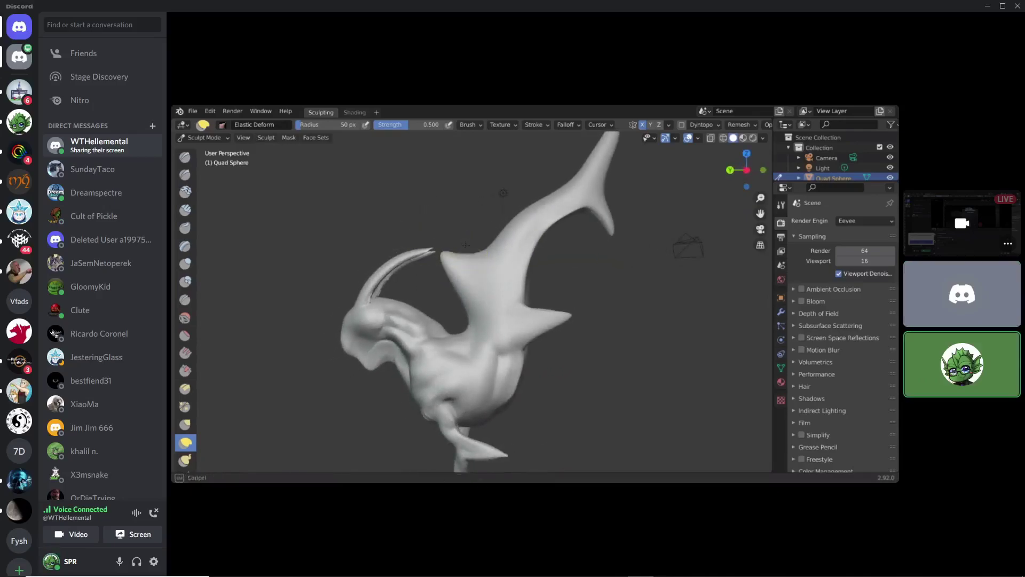
mouse_move(476, 250)
mouse_down()
mouse_move(476, 233)
mouse_move(500, 223)
mouse_up()
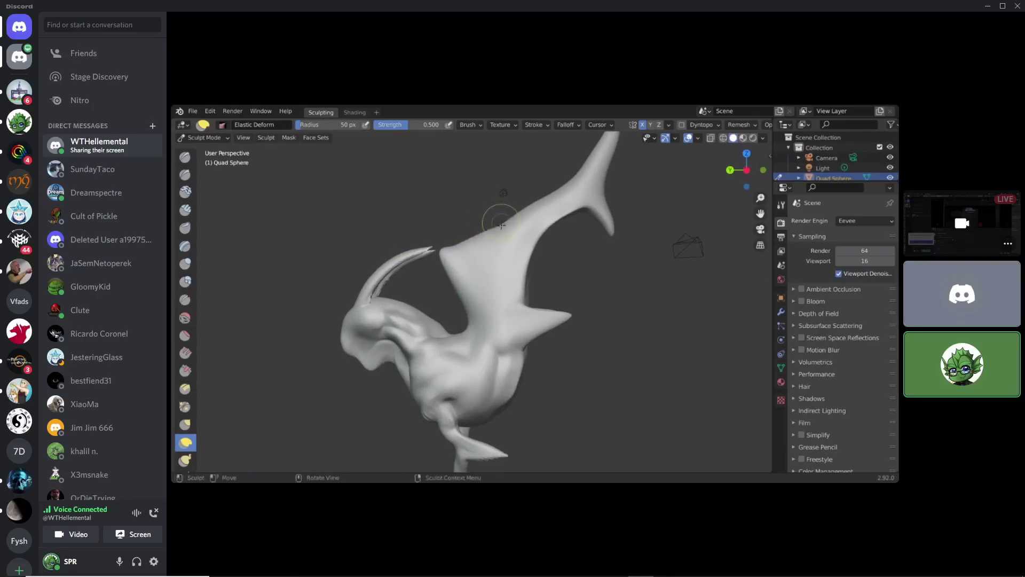
mouse_move(502, 224)
middle_down()
mouse_move(639, 211)
mouse_move(492, 249)
middle_up()
mouse_move(452, 269)
mouse_down()
mouse_move(458, 252)
mouse_move(481, 244)
mouse_move(458, 251)
mouse_up()
mouse_move(451, 249)
middle_down()
mouse_move(472, 236)
mouse_move(350, 197)
mouse_move(521, 203)
middle_up()
scroll(482, 263, up, 2)
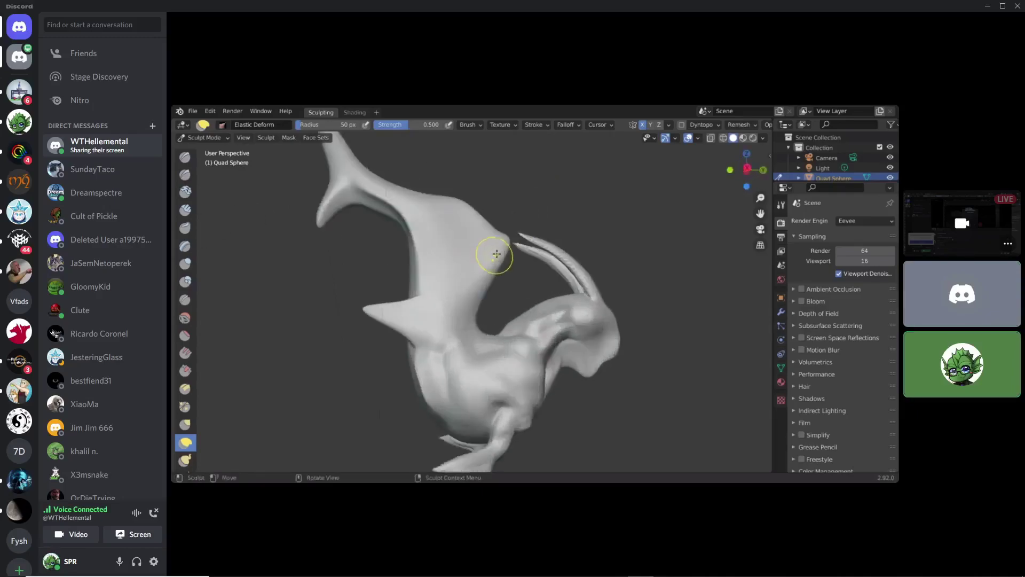
- Refine the fin's inner edge near the horns with an Elastic Deform stroke
middle_drag(492, 252, 424, 271)
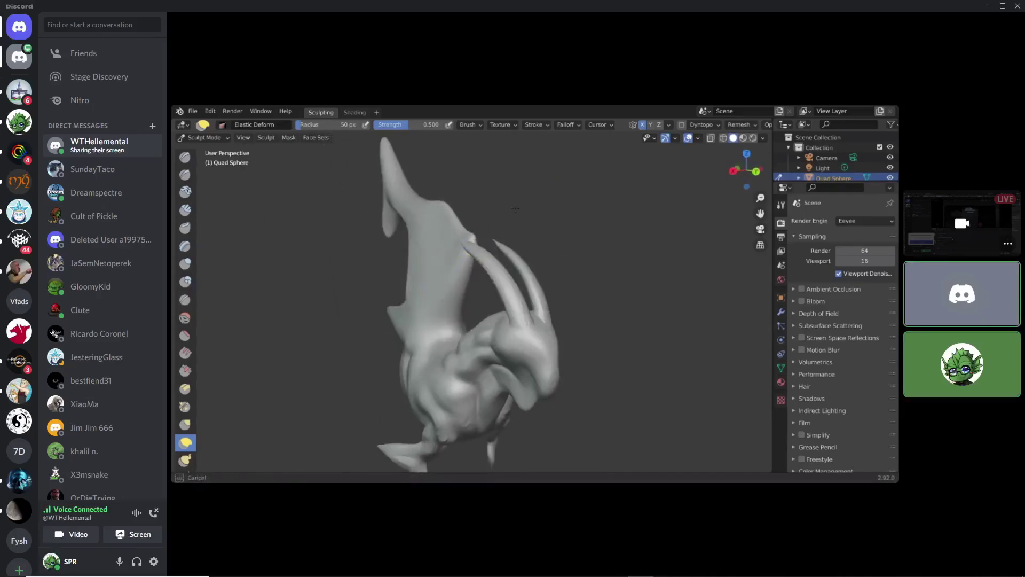
middle_drag(508, 207, 457, 237)
drag(456, 237, 449, 290)
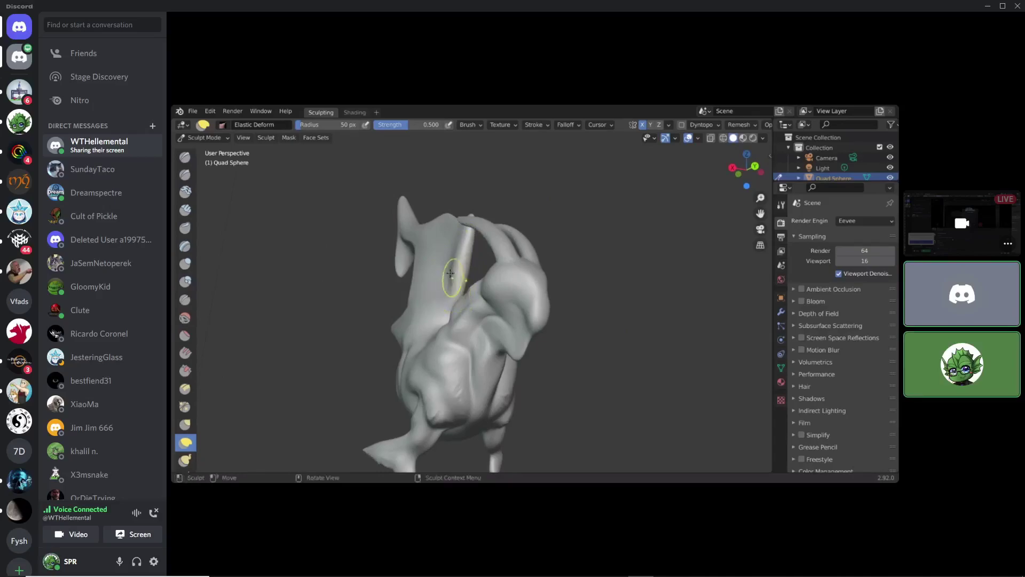
mouse_move(459, 235)
middle_down()
mouse_move(515, 290)
mouse_move(495, 258)
middle_up()
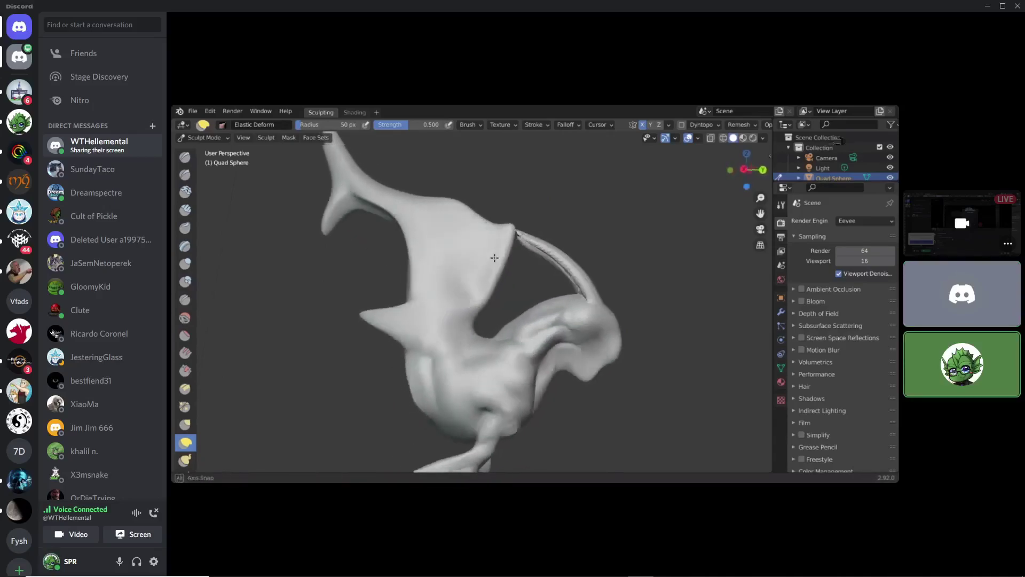